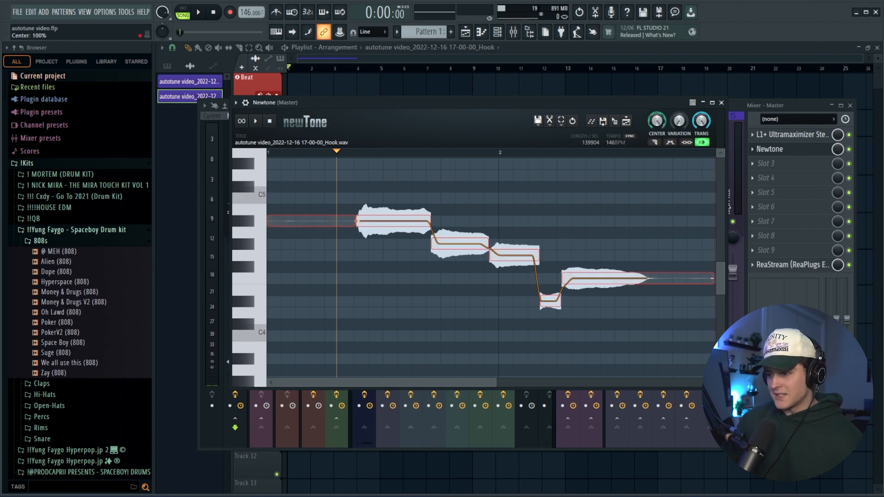
- Try a lower Center correction on the hook vocal in Newtone, raise it back to full, and play the take
drag(657, 121, 649, 135)
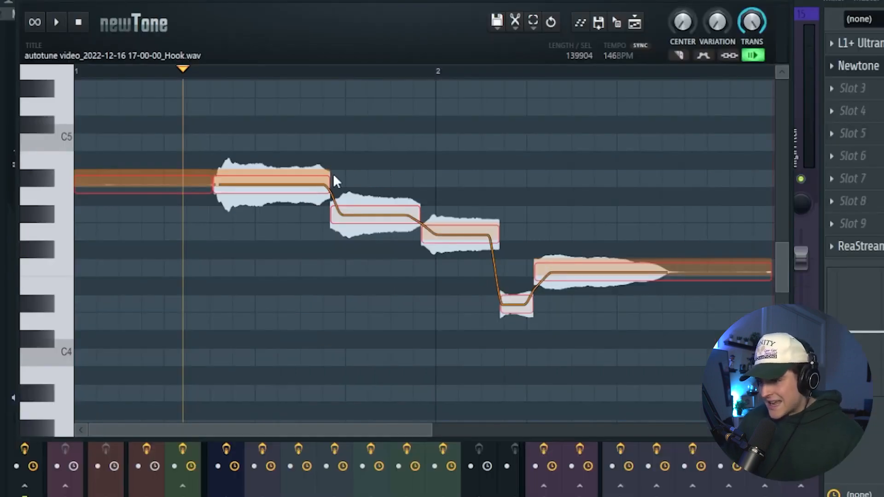
drag(683, 21, 683, 3)
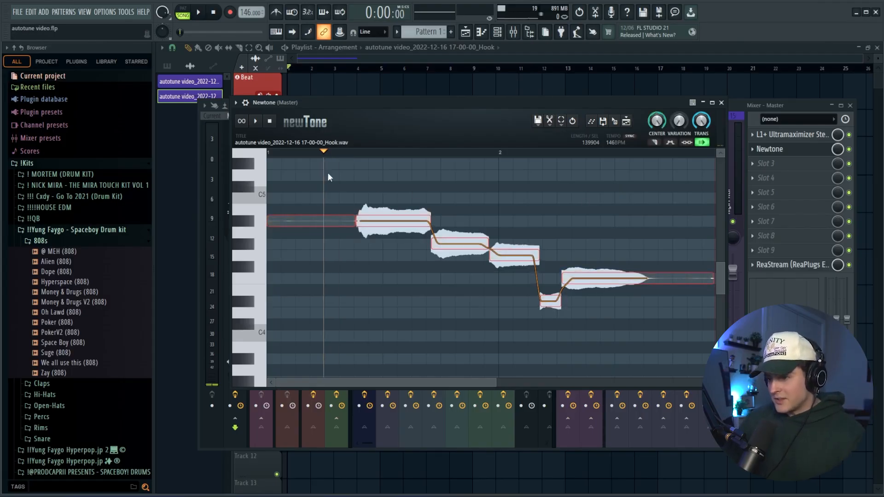
key(space)
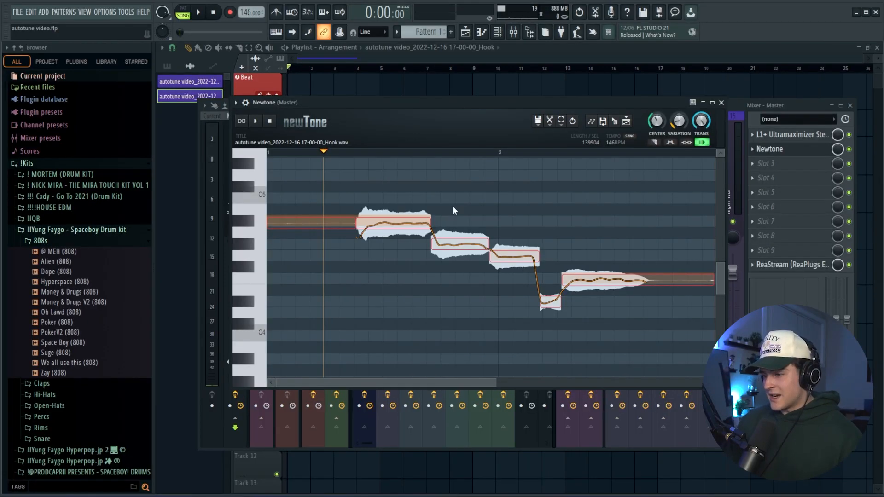
drag(336, 193, 661, 327)
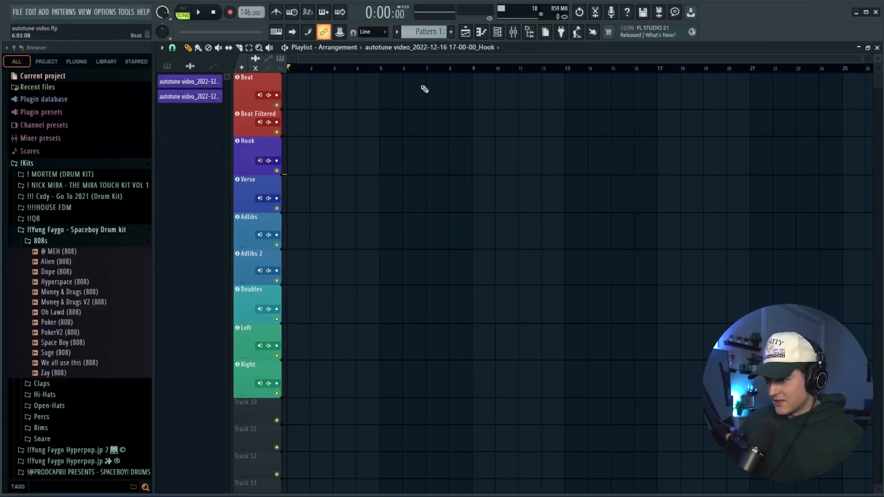
- Set the Hook track's recording source to External input only
click(520, 34)
click(755, 121)
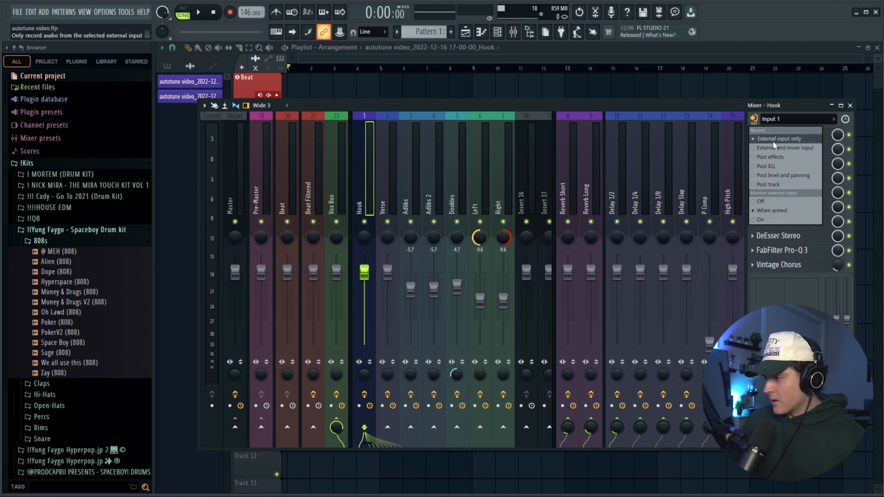
click(689, 106)
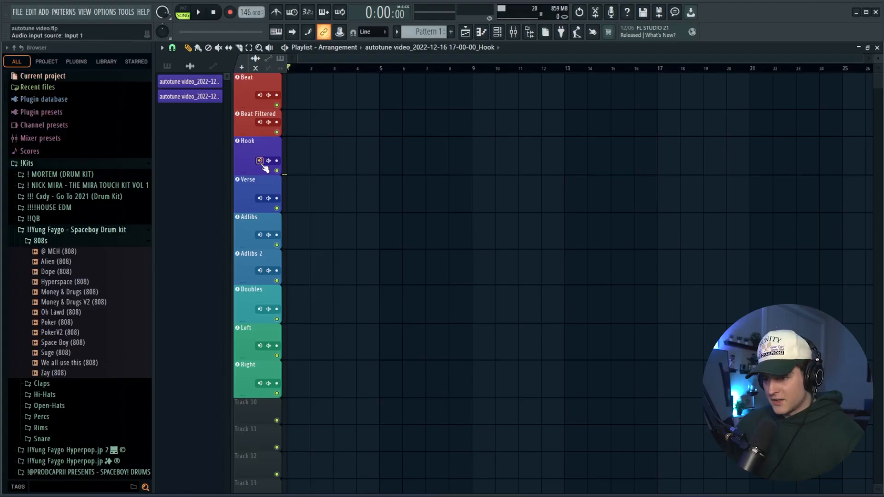
right_click(268, 161)
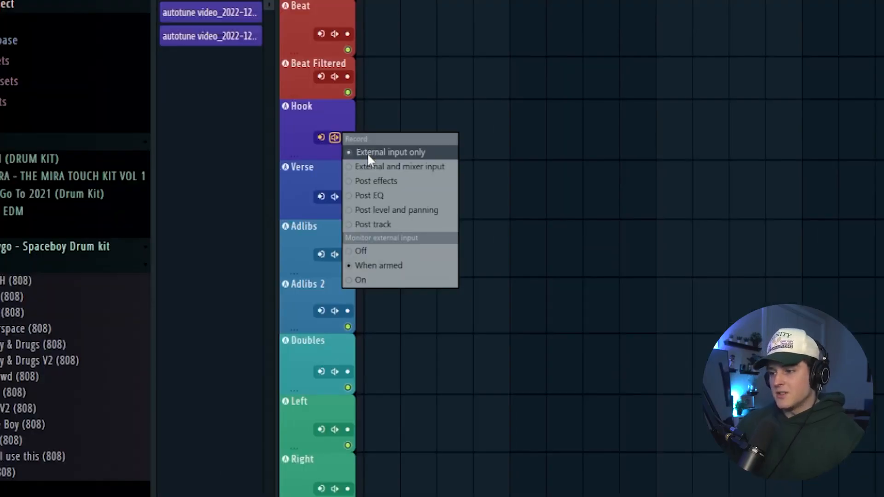
click(369, 153)
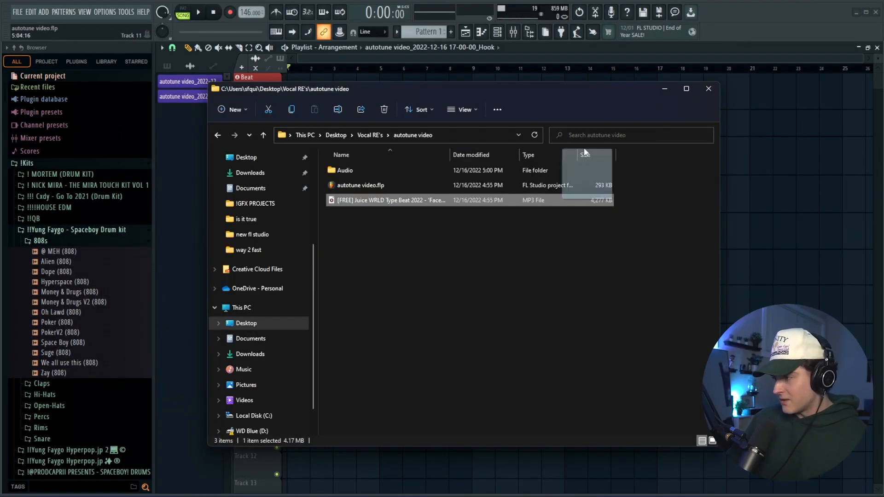
- Import the Juice WRLD type beat MP3 onto the Beat track and set the project tempo to 158 BPM
drag(585, 152, 750, 83)
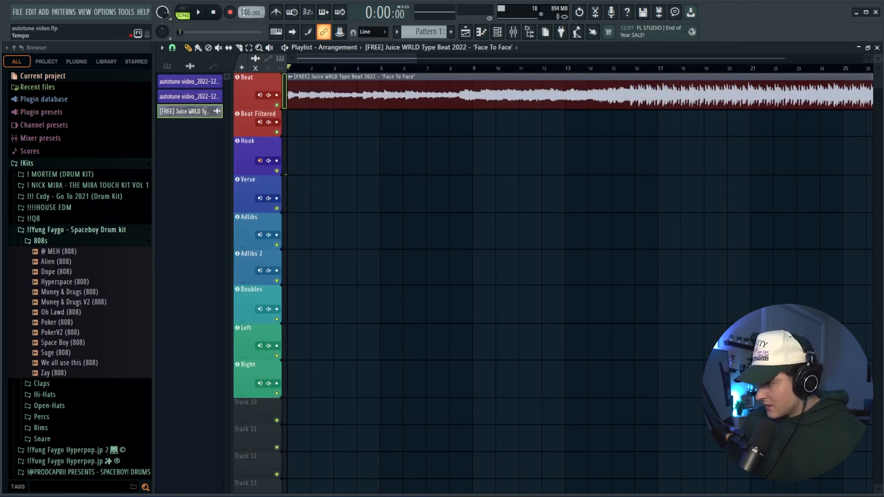
drag(247, 13, 248, 8)
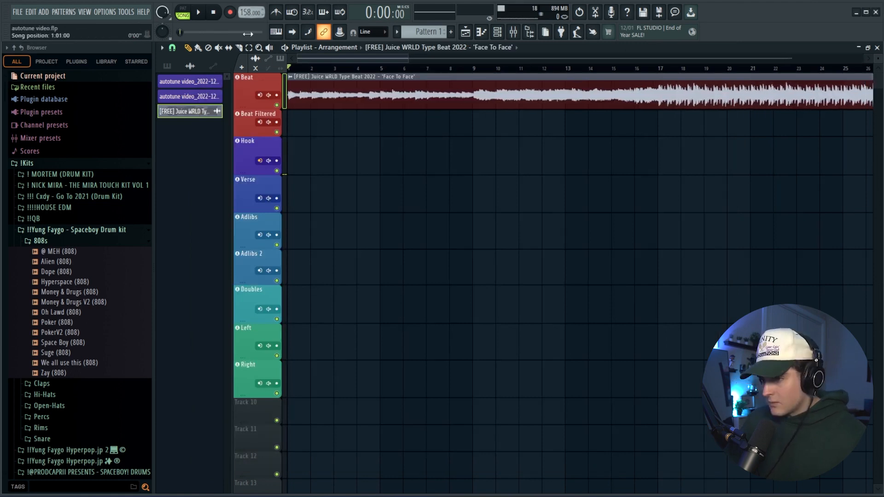
- Play the beat with the metronome on, jumping to bars 9 and 17, to check that it matches the tempo
scroll(298, 70, up, 1)
key(space)
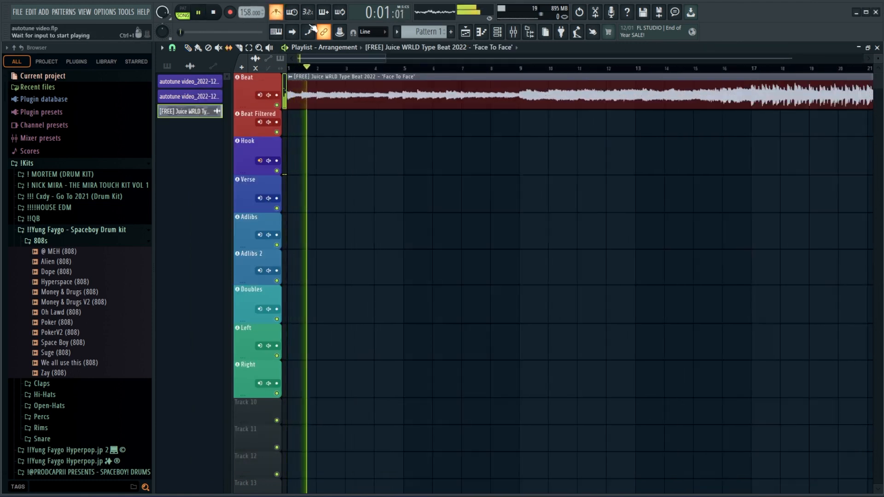
click(523, 69)
click(748, 69)
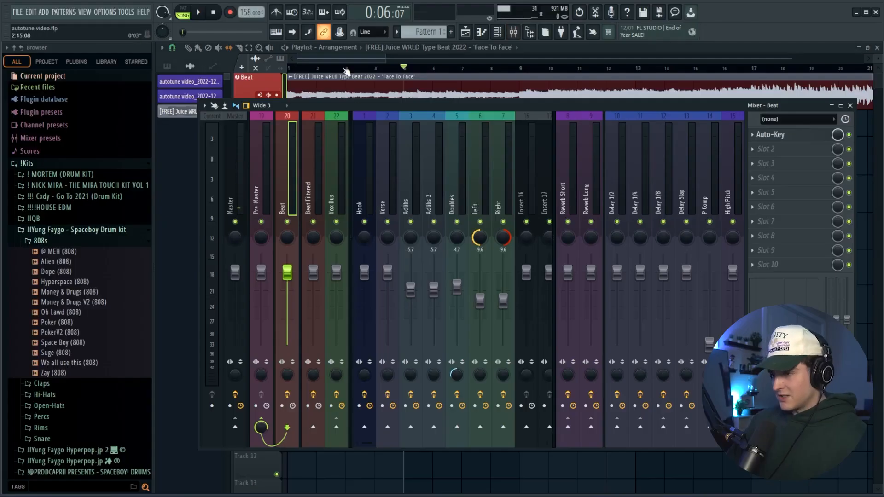
click(239, 81)
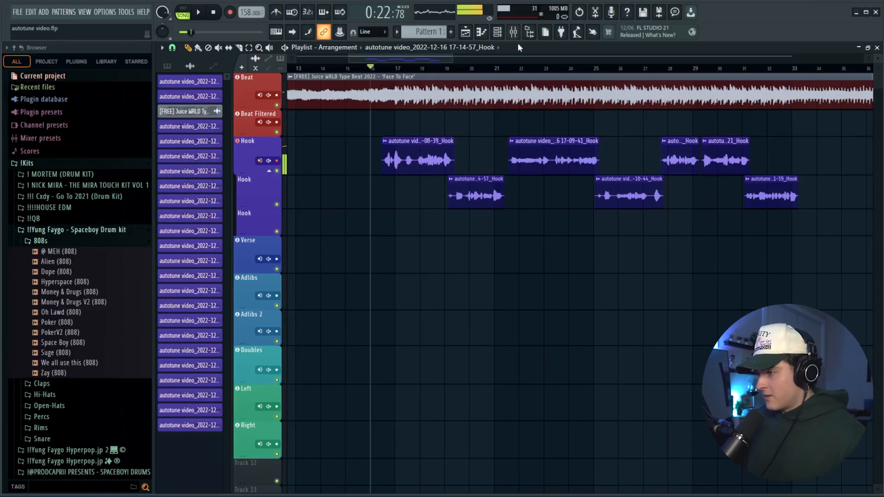
- Copy the Hook mixer track's saved state with its full effect chain onto the neighbouring Verse track
click(513, 32)
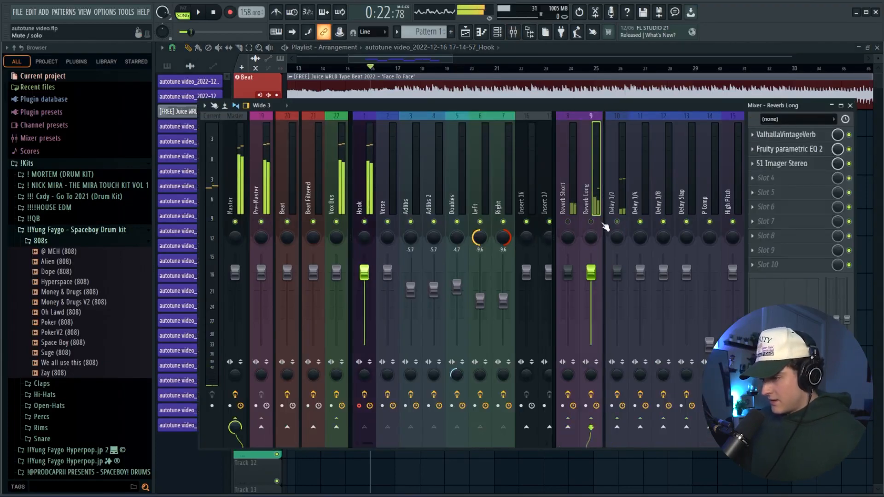
click(377, 188)
right_click(367, 182)
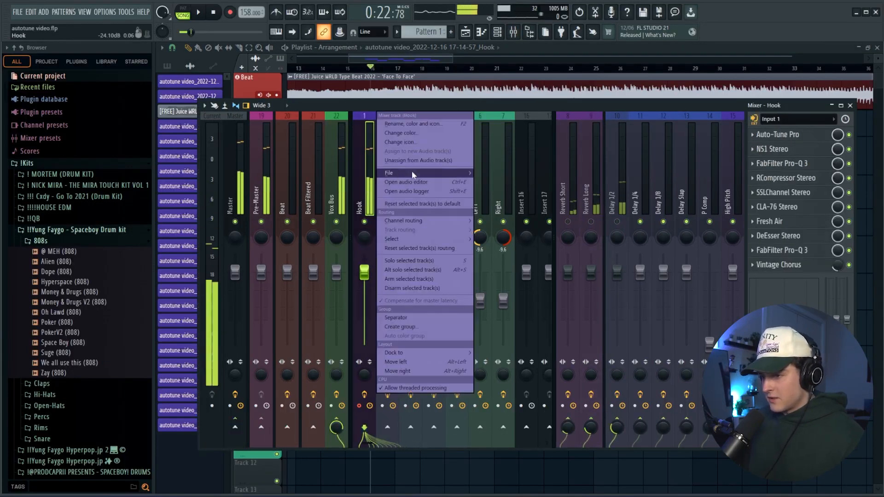
mouse_move(413, 172)
drag(513, 184, 395, 205)
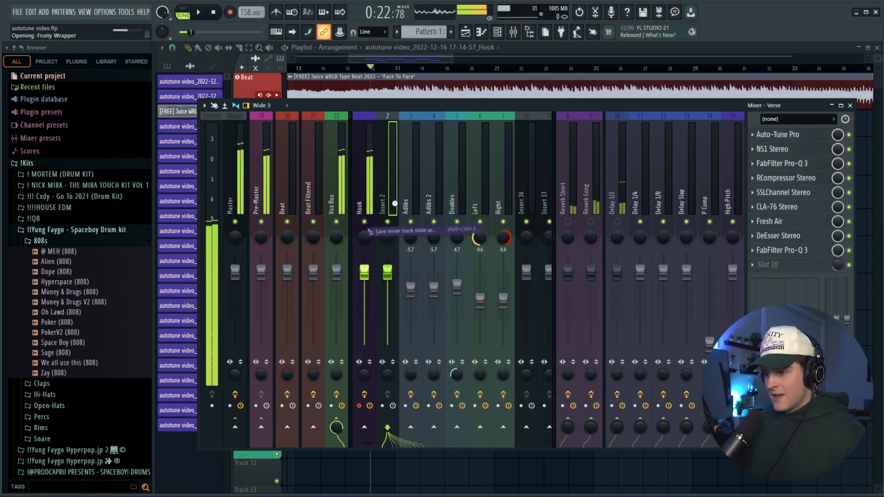
- Rename the copied Hook mixer track on insert 2 to Adlibs and colour it green
double_click(394, 202)
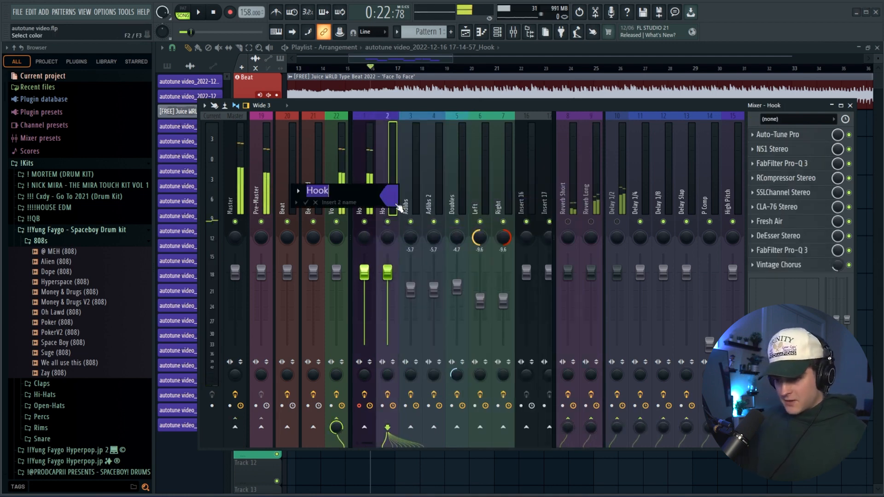
click(396, 205)
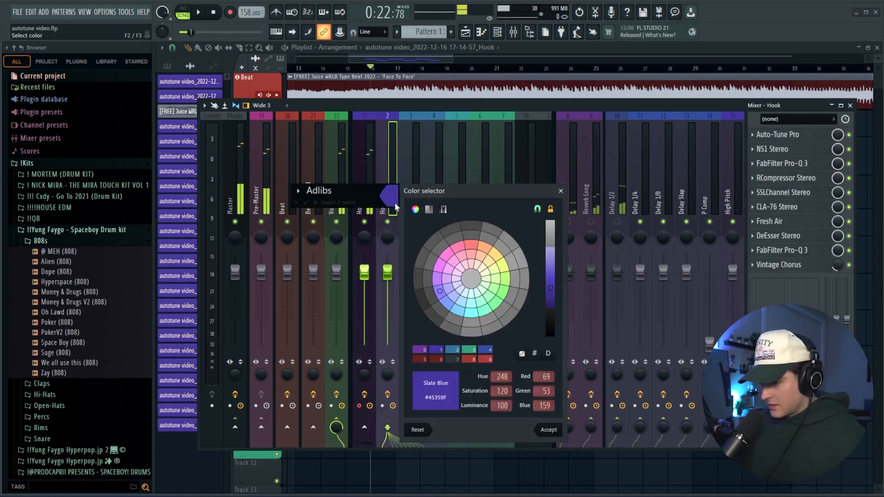
click(545, 427)
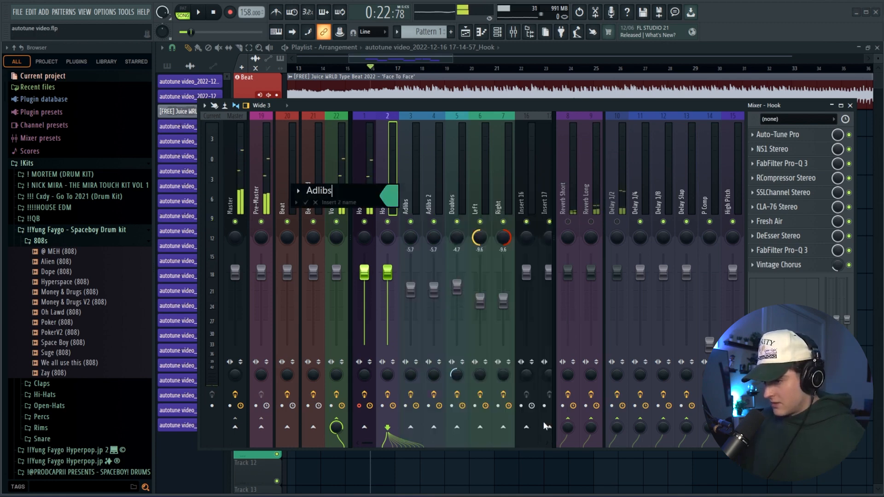
click(307, 202)
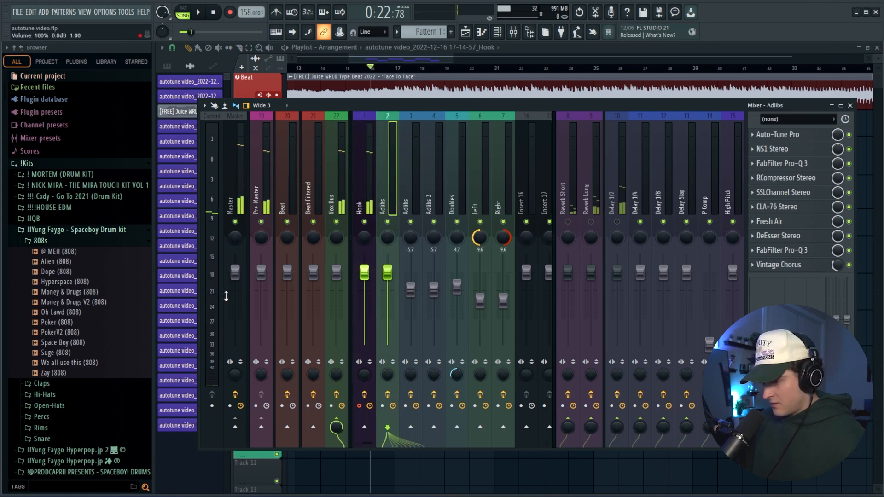
- Remove FabFilter Pro-Q 3 from slot 9 of the Adlibs track, move Vintage Chorus there and add Fruity Stereo Shaper in slot 10
right_click(783, 250)
click(779, 271)
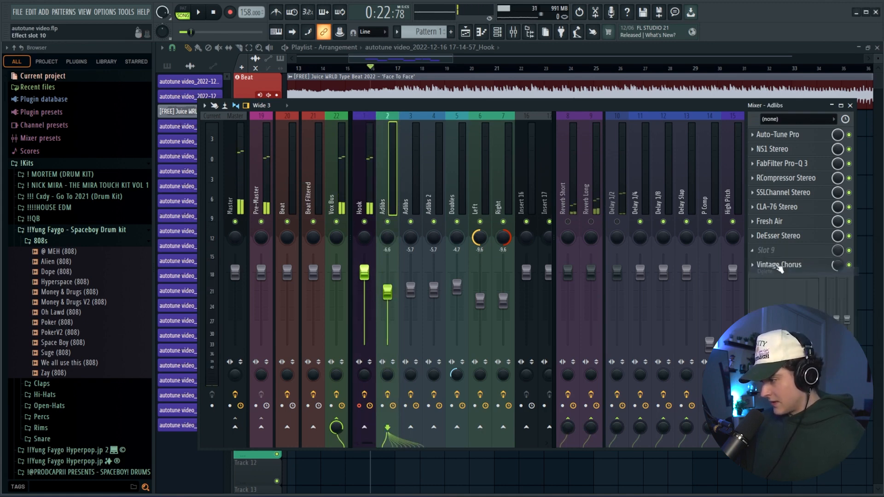
click(778, 265)
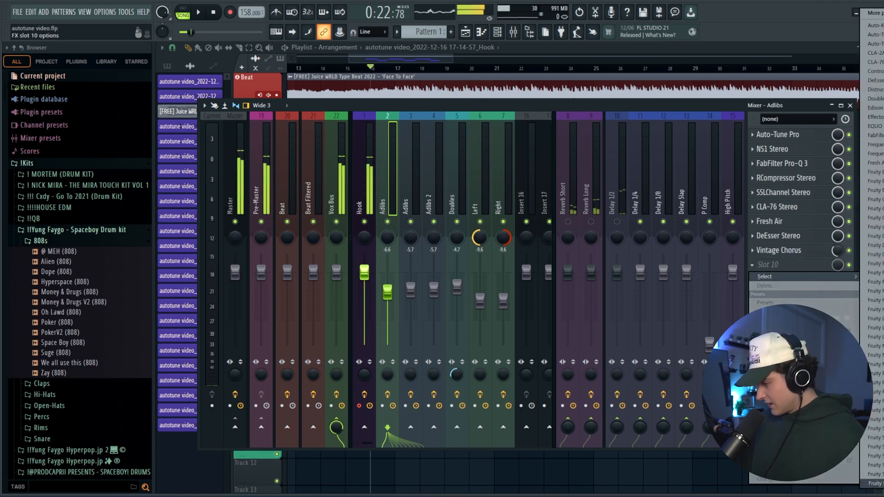
click(874, 483)
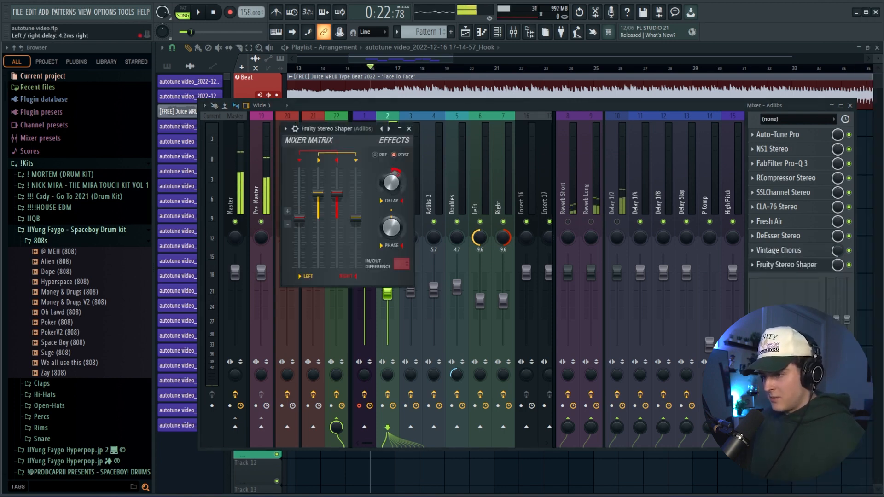
click(409, 129)
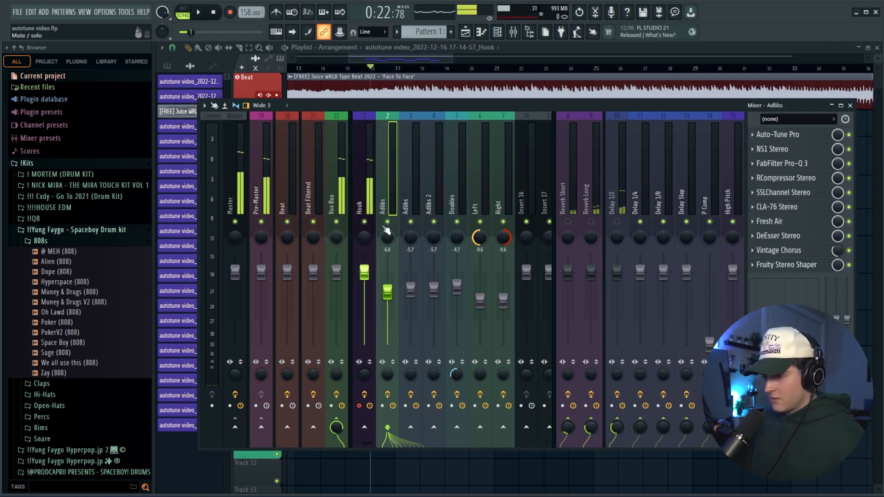
- Arm the Adlibs track with Input 1 and record an adlib take over the hook, starting at about bar 16
key(F9)
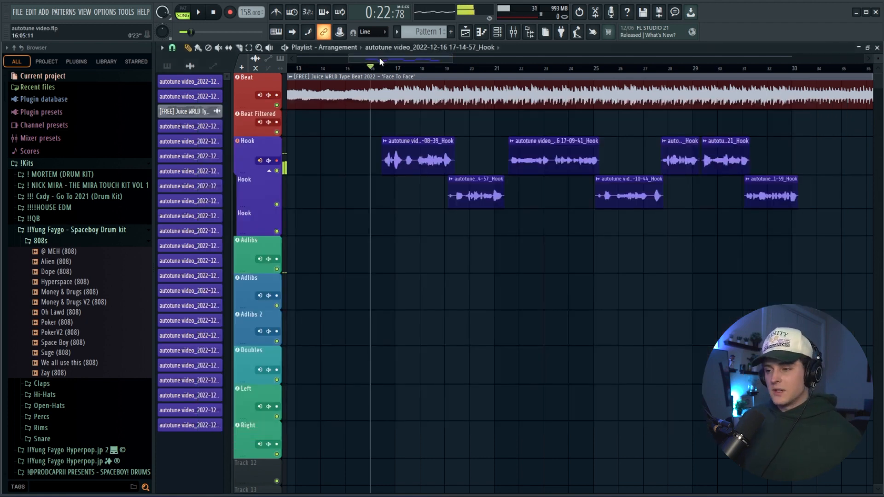
click(513, 36)
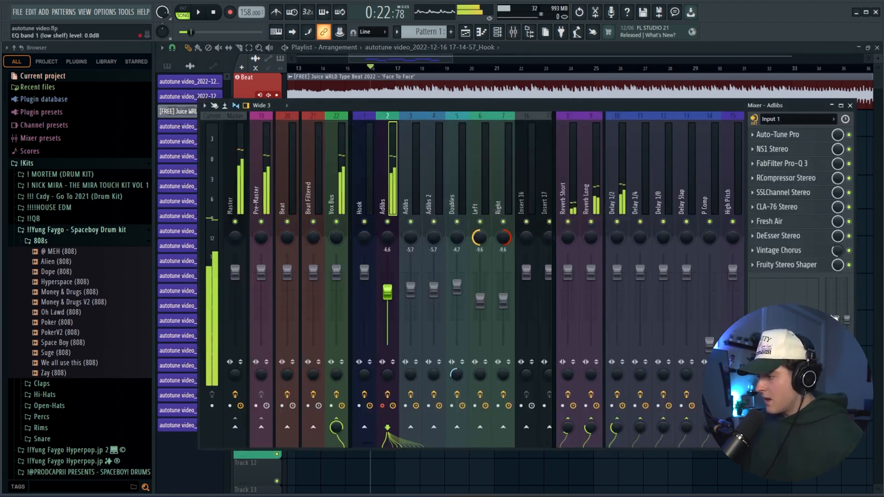
key(F9)
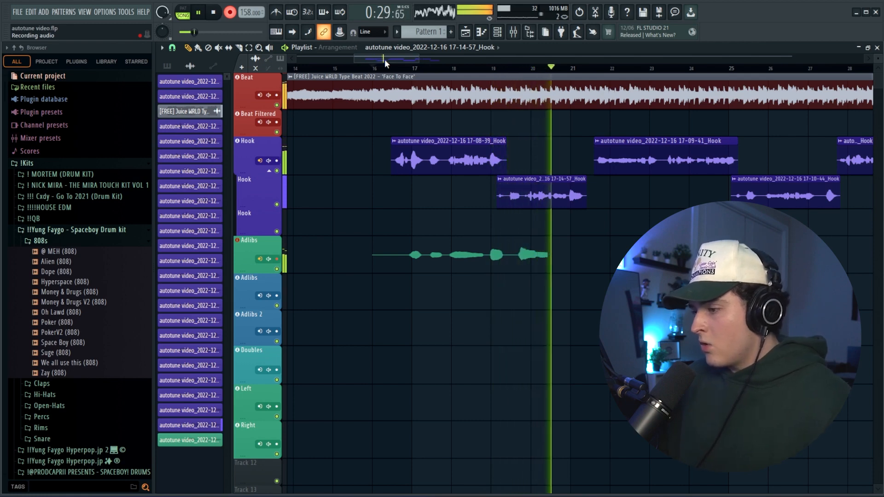
key(space)
- Set the Adlibs track's low-shelf EQ frequency to 335 Hz while its take plays soloed
key(F9)
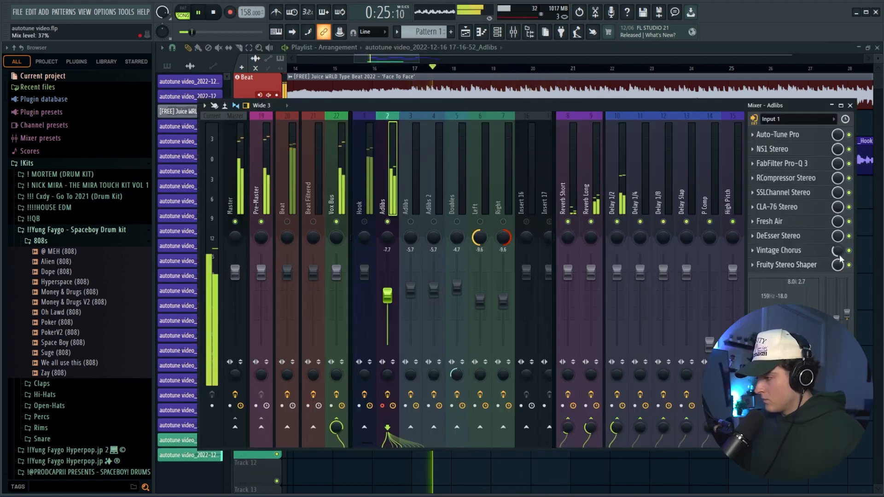
drag(771, 354, 778, 354)
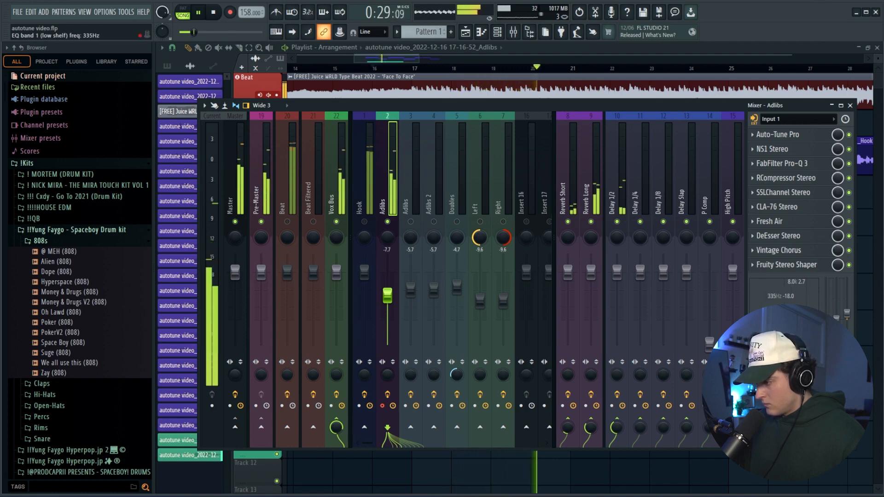
key(space)
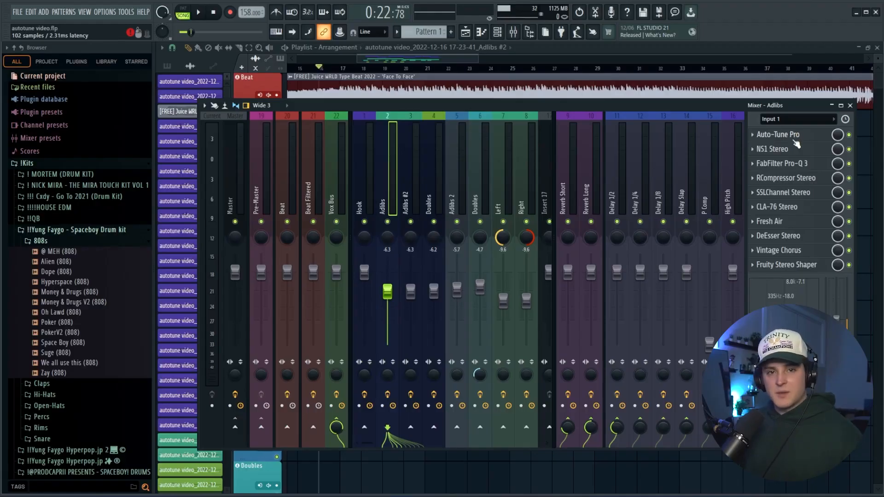
- Open the first hook clip's (17-08-39) channel settings and load its audio into the Newtone pitch corrector
click(793, 137)
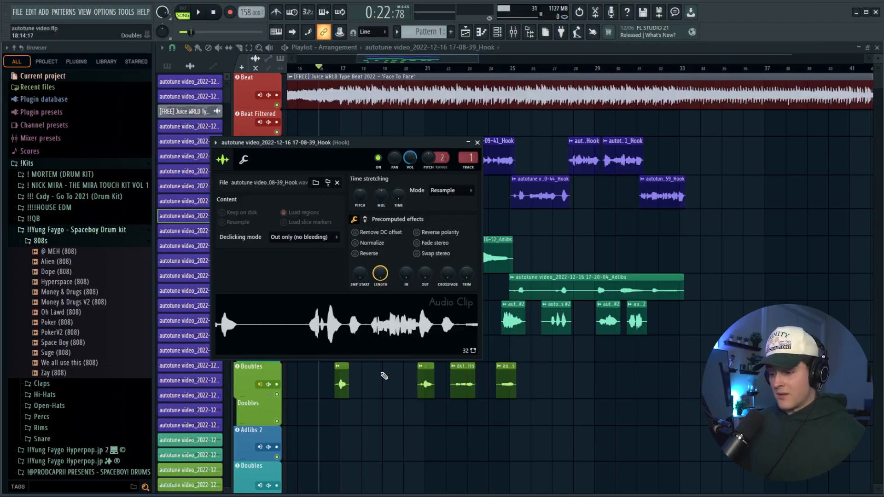
right_click(385, 331)
click(420, 392)
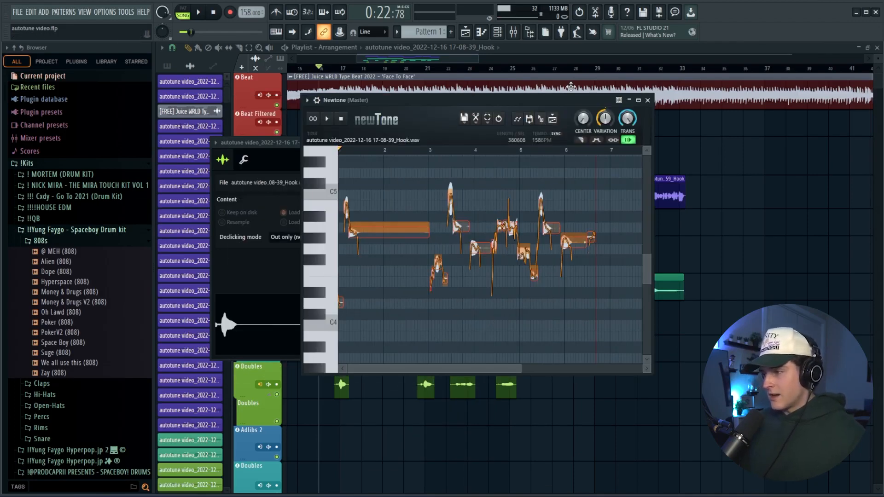
- Open Auto-Tune Pro on the Hook mixer track, and return to the Newtone pitch editor on the Master track
click(512, 33)
click(353, 197)
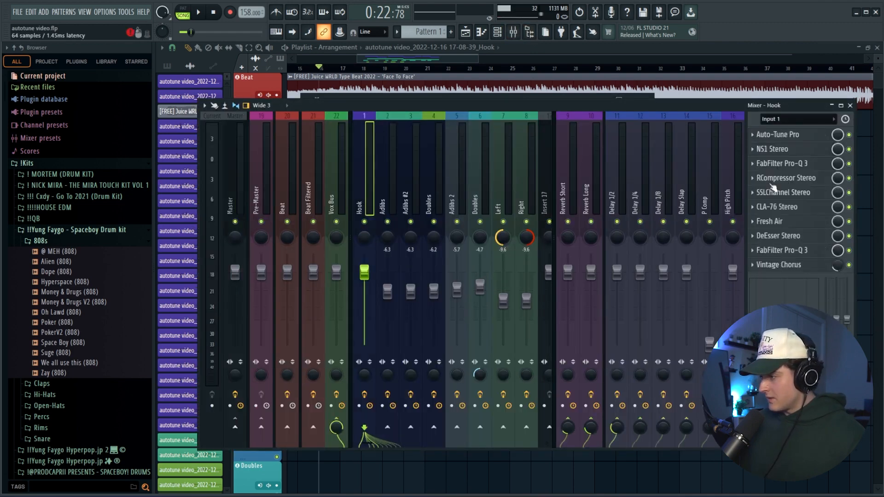
click(787, 134)
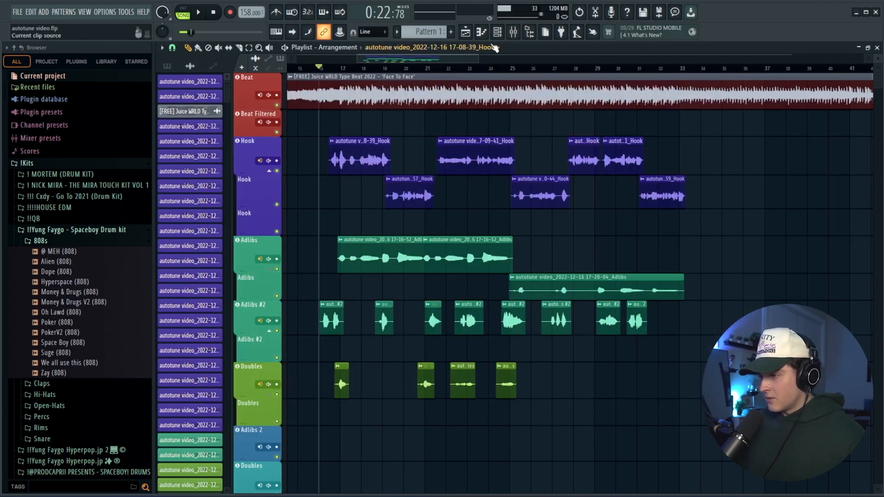
click(513, 37)
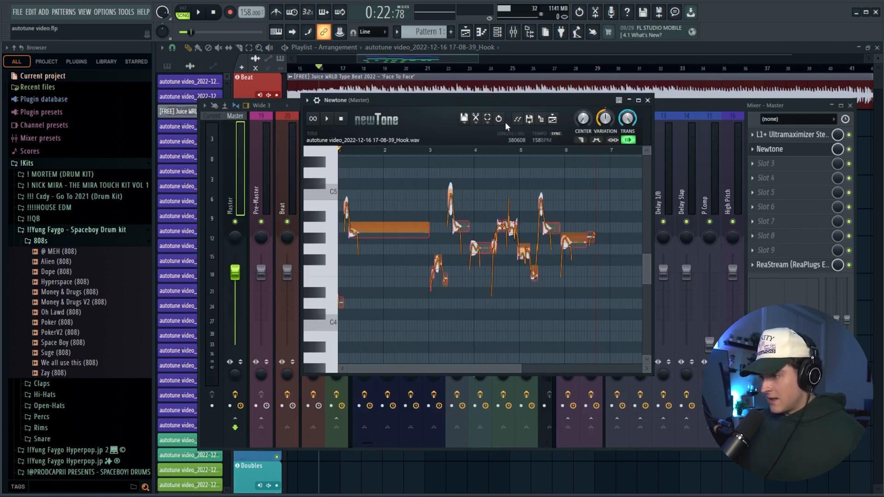
- Snap the hook's notes to the F major scale in Newtone
click(477, 122)
mouse_move(548, 250)
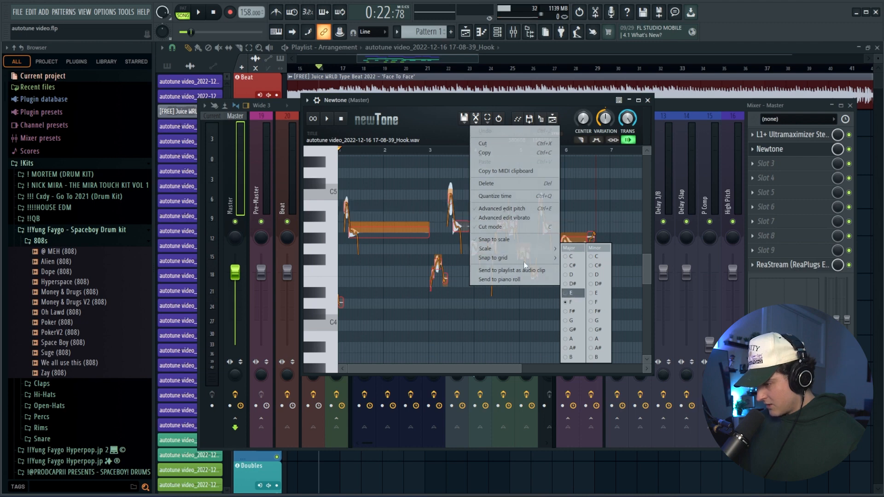
click(495, 239)
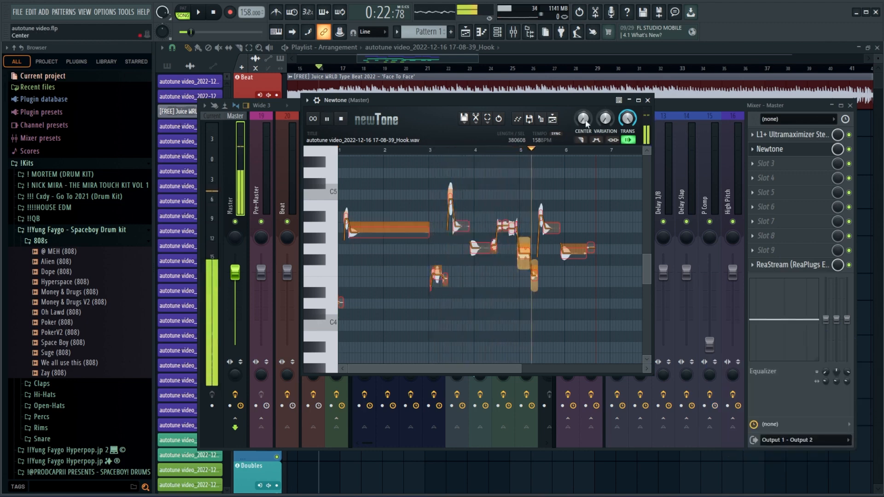
- Raise Newtone's Center correction to maximum and audition the corrected hook notes starting from bar 3
key(space)
scroll(431, 152, up, 2)
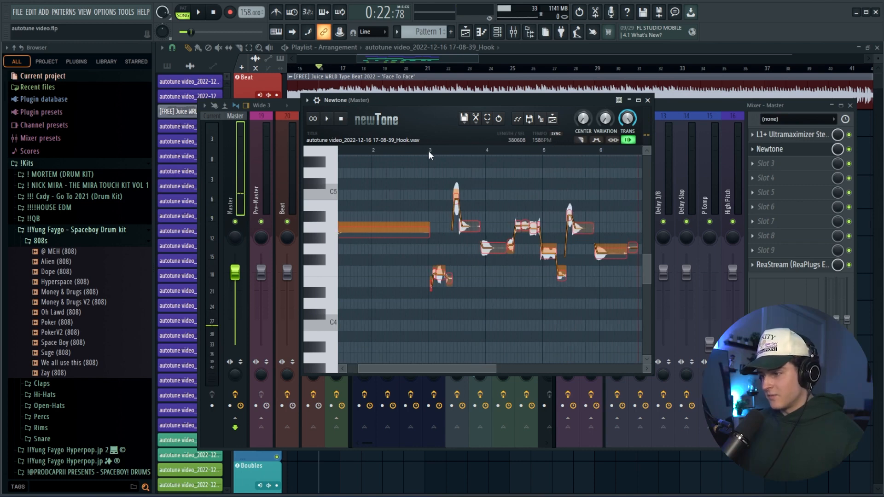
click(430, 167)
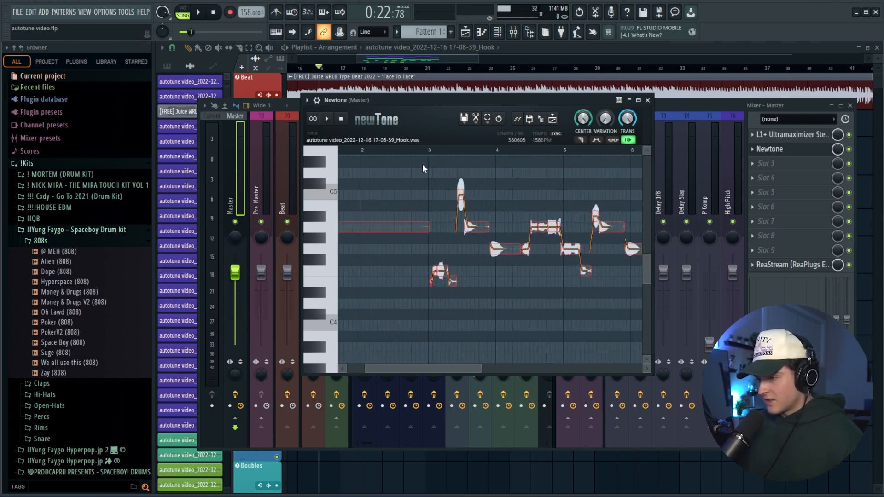
key(space)
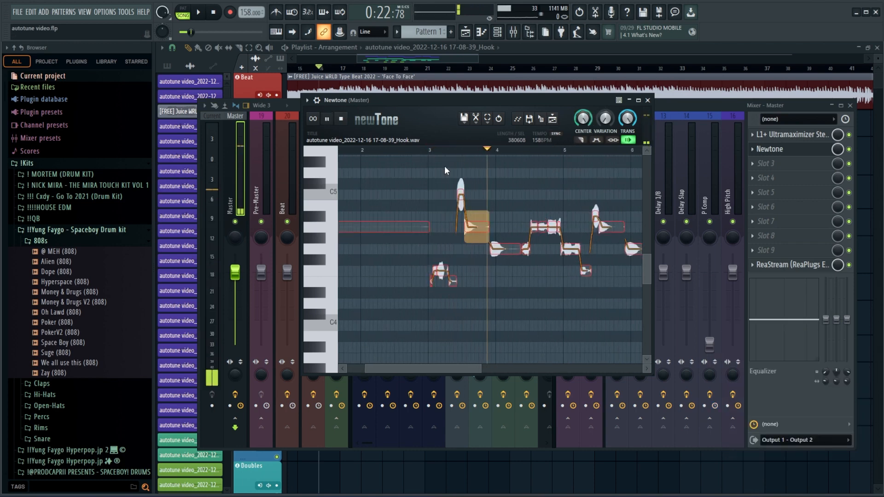
scroll(465, 149, down, 1)
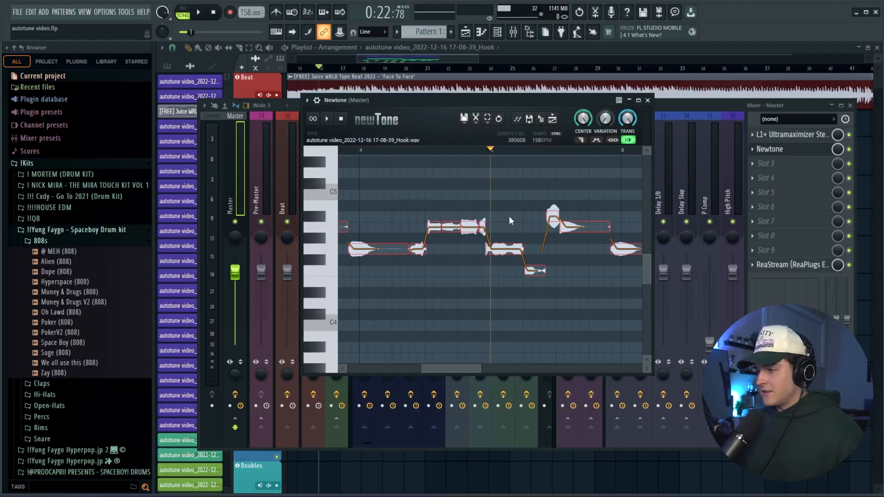
scroll(479, 151, up, 1)
click(451, 150)
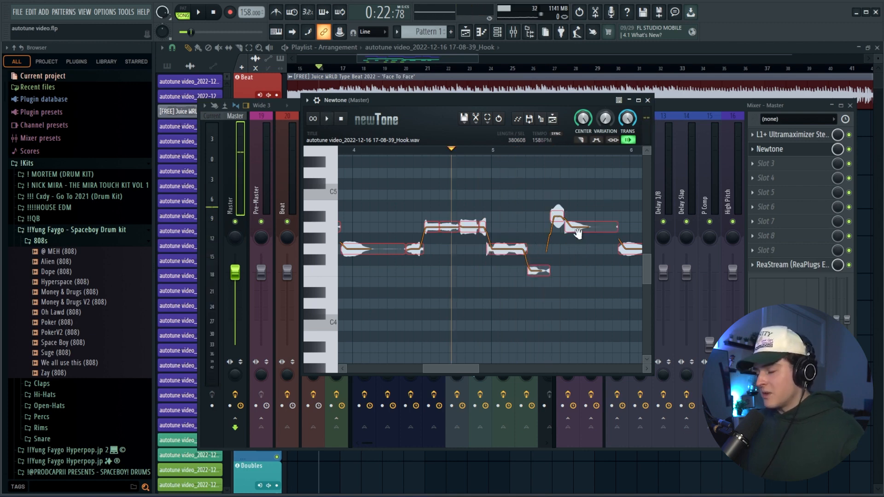
- Try the long note in the second half of bar 5 at A#4 and at G4, auditioning each, and return it to A4
click(584, 225)
drag(584, 221, 584, 214)
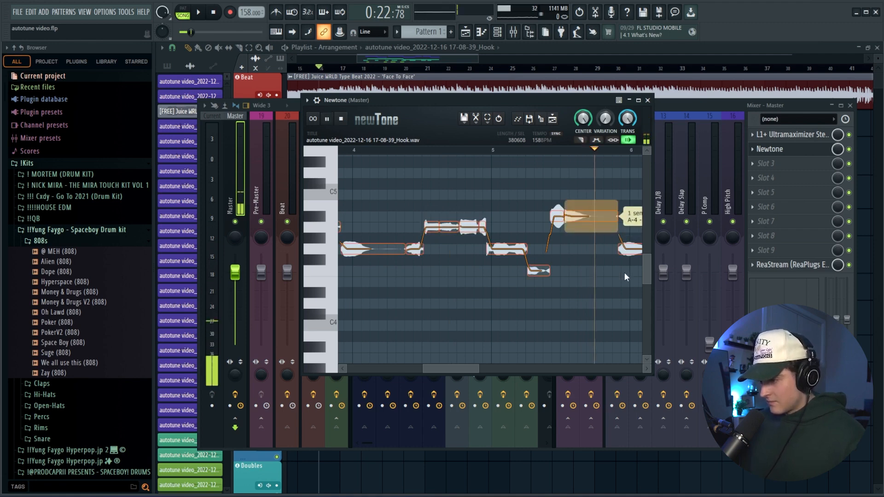
click(490, 151)
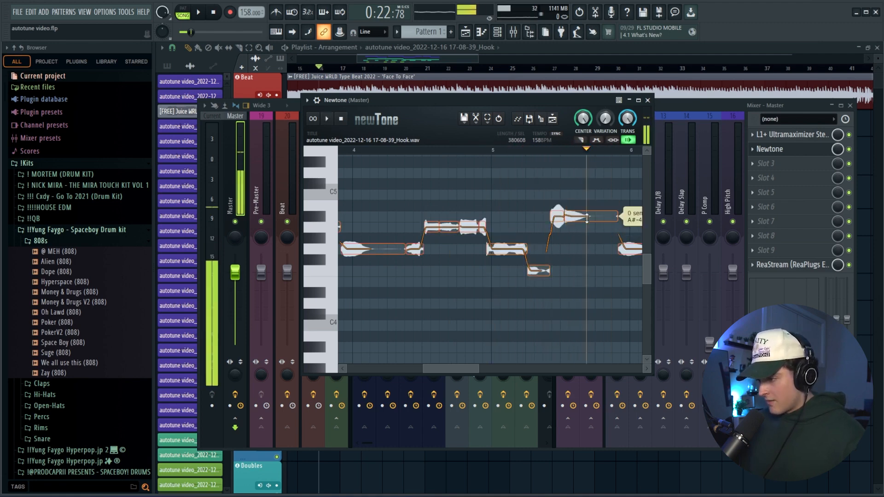
drag(584, 216, 587, 238)
click(509, 156)
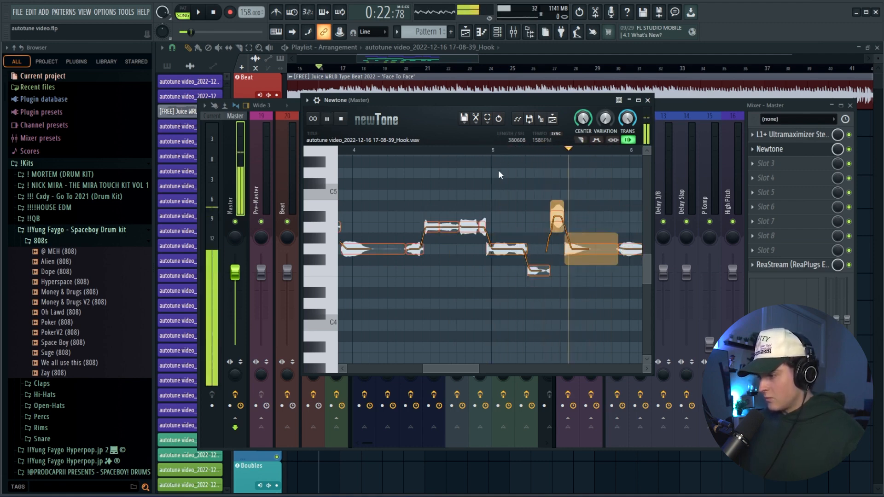
drag(590, 248, 558, 230)
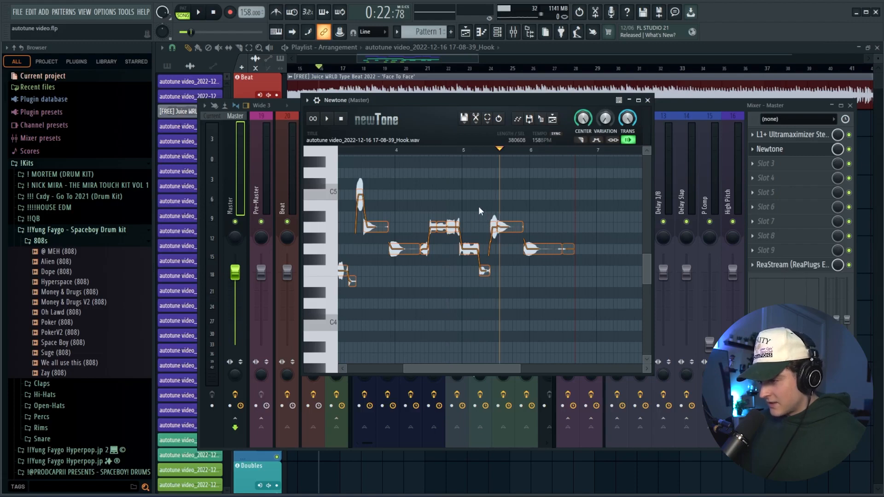
- Move the long note in the second half of bar 5 far up in pitch and audition the exaggerated correction
drag(513, 225, 374, 151)
key(space)
scroll(567, 234, down, 1)
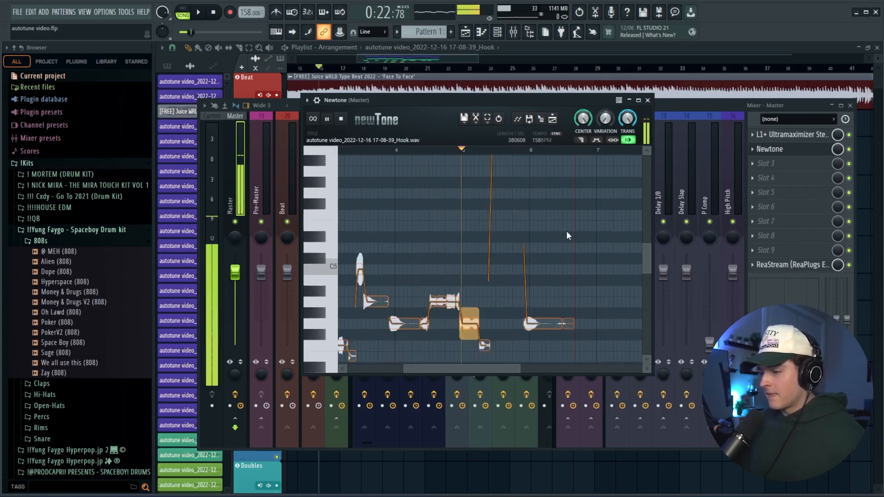
click(443, 150)
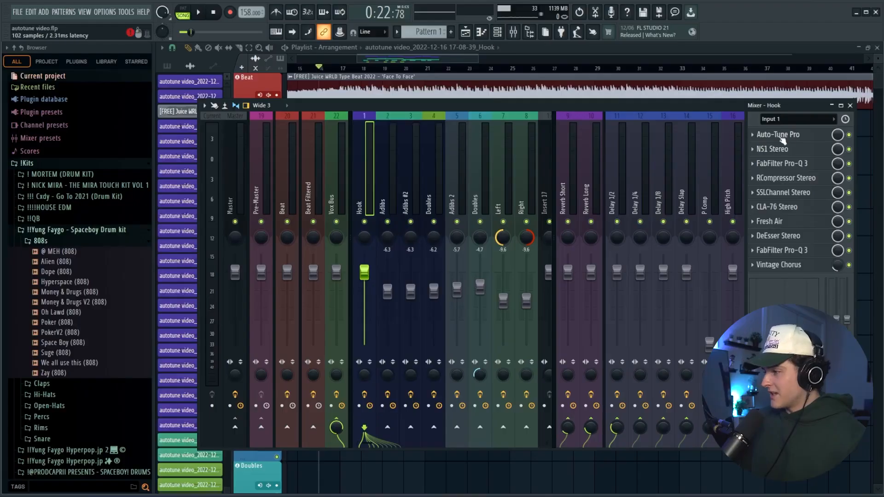
- Replace Auto-Tune Pro with Pitcher in the Hook mixer track's first effect slot
click(755, 136)
click(769, 157)
click(753, 135)
mouse_move(765, 147)
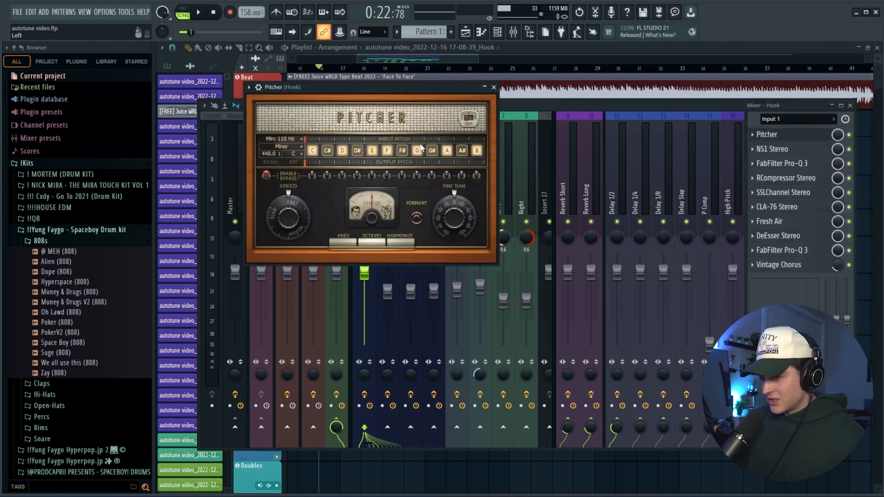
- Set Pitcher's scale to Major and its key to F
click(286, 146)
click(322, 116)
click(295, 154)
click(319, 149)
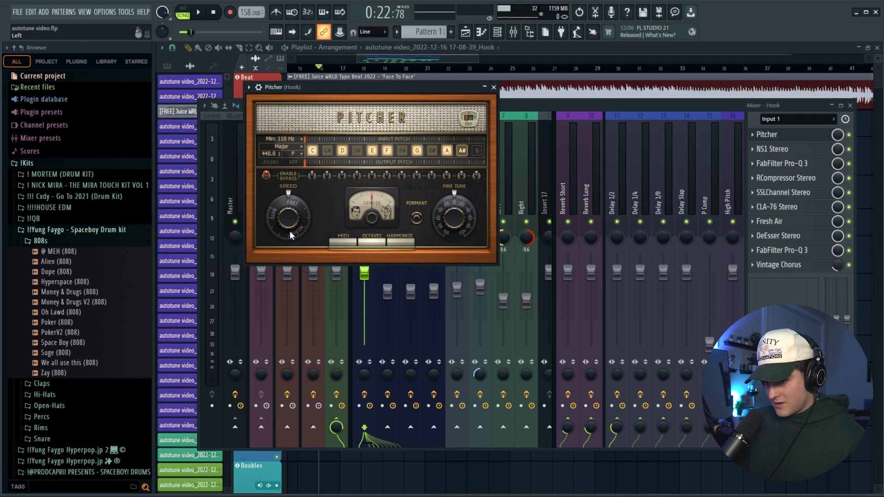
- Solo the Hook mixer track, play the hook through Pitcher, and turn the solo off
click(494, 87)
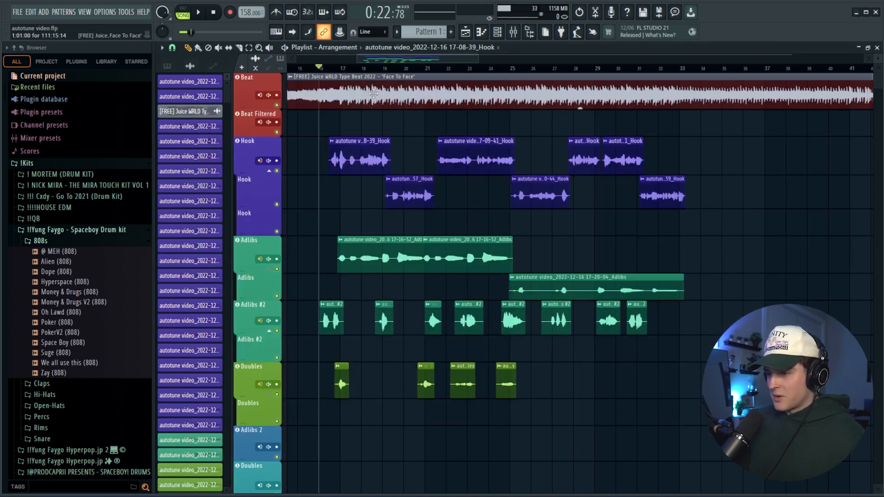
click(513, 31)
right_click(365, 222)
key(space)
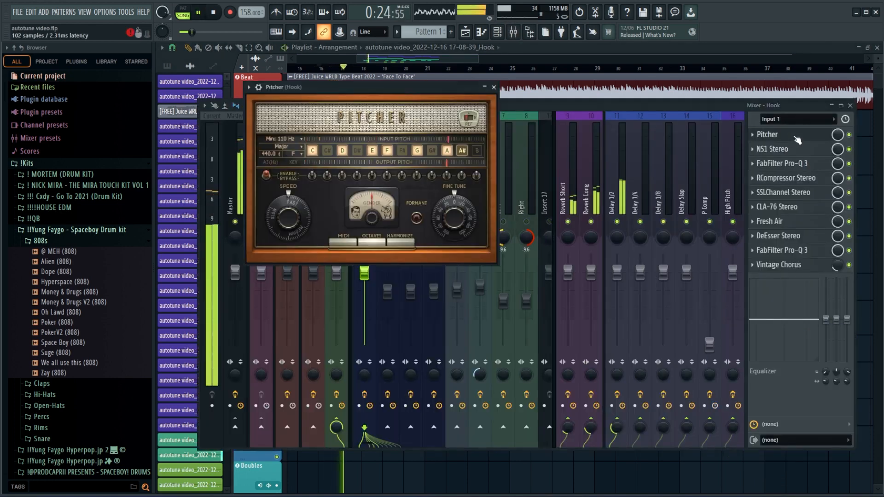
right_click(365, 222)
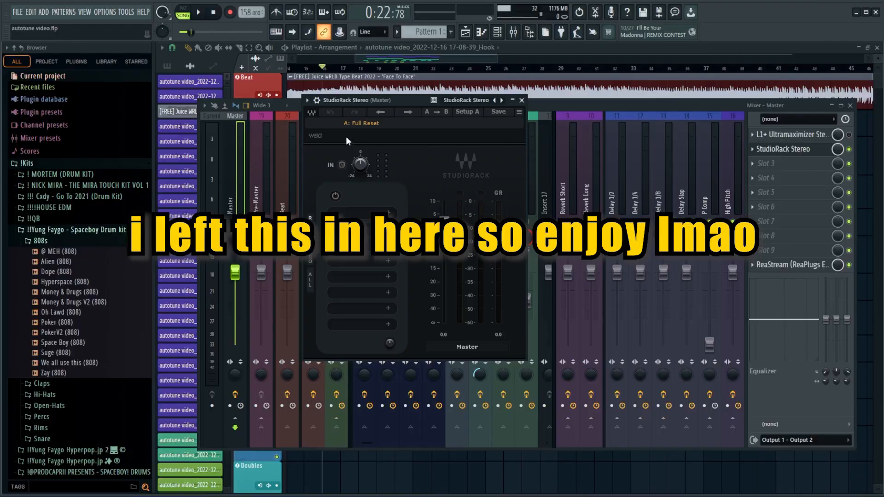
- Start loading a preset file into StudioRack on the Master track and browse to the Downloads folder
click(359, 124)
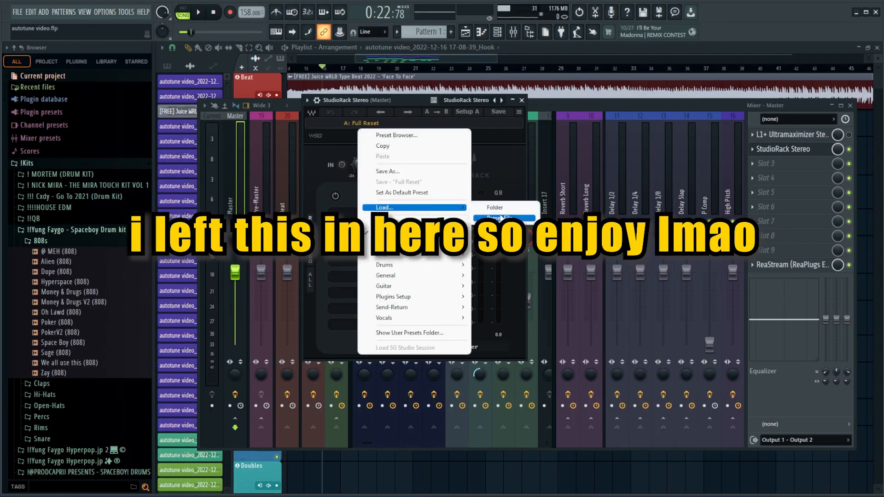
click(504, 208)
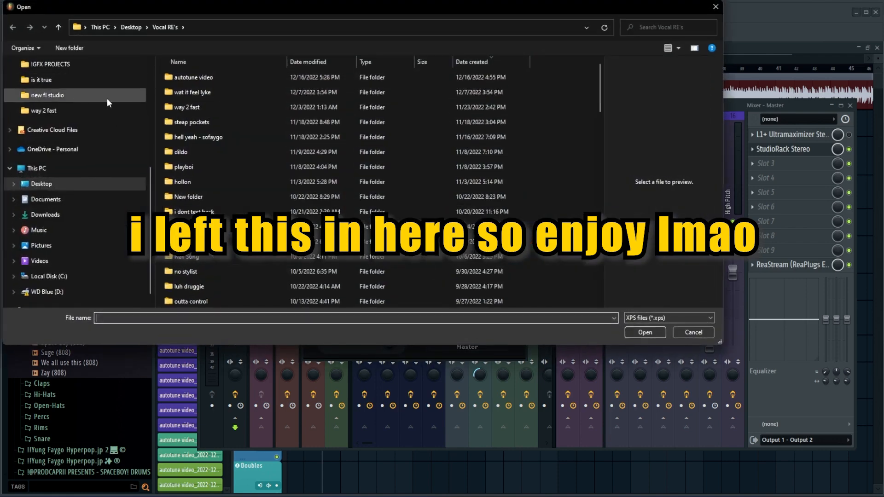
click(40, 217)
click(198, 89)
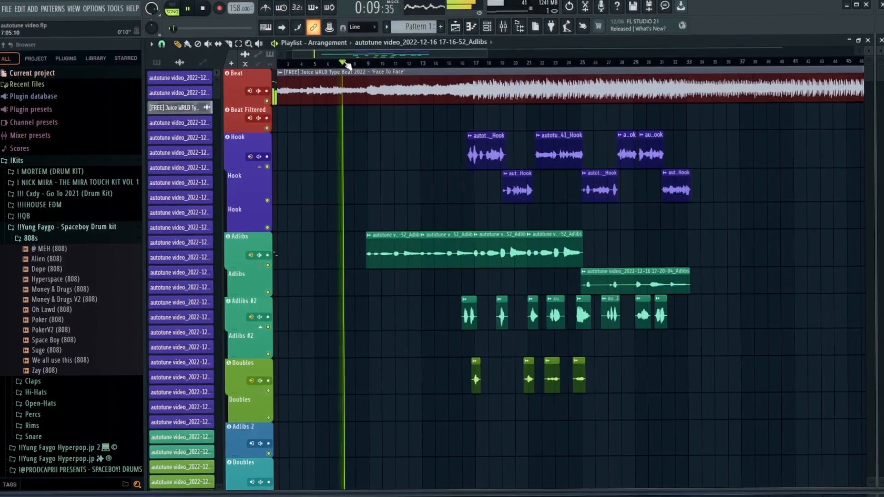